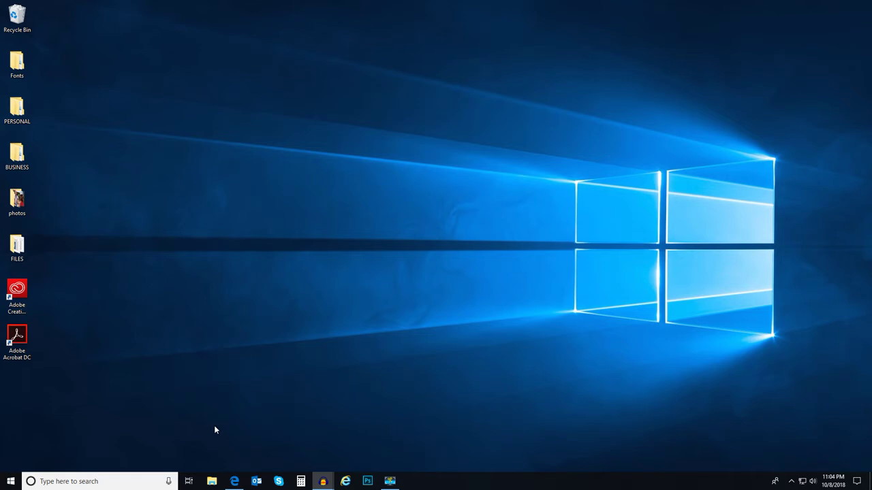
Open and close the Start menu, then search for 'Shetland' and dismiss the results
click(10, 483)
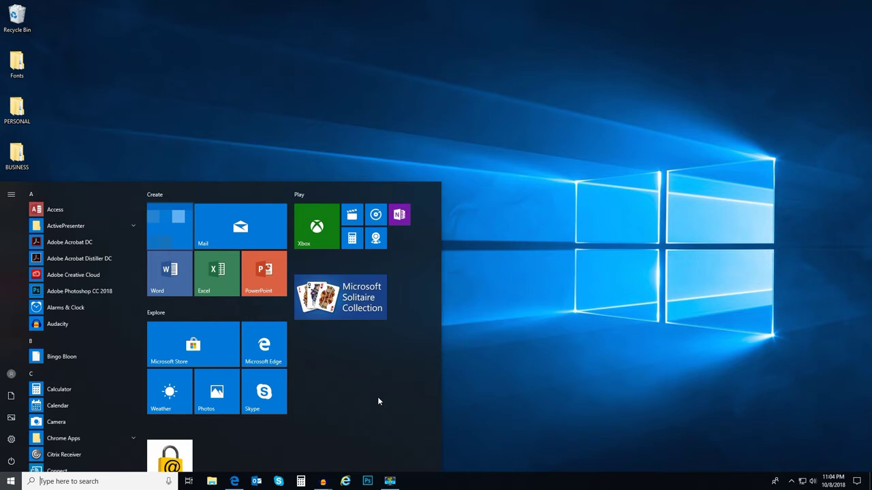
click(477, 382)
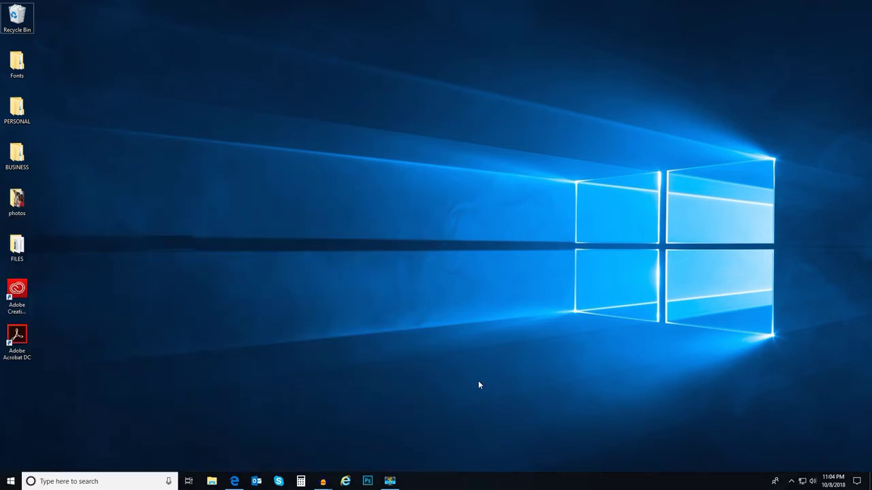
click(59, 481)
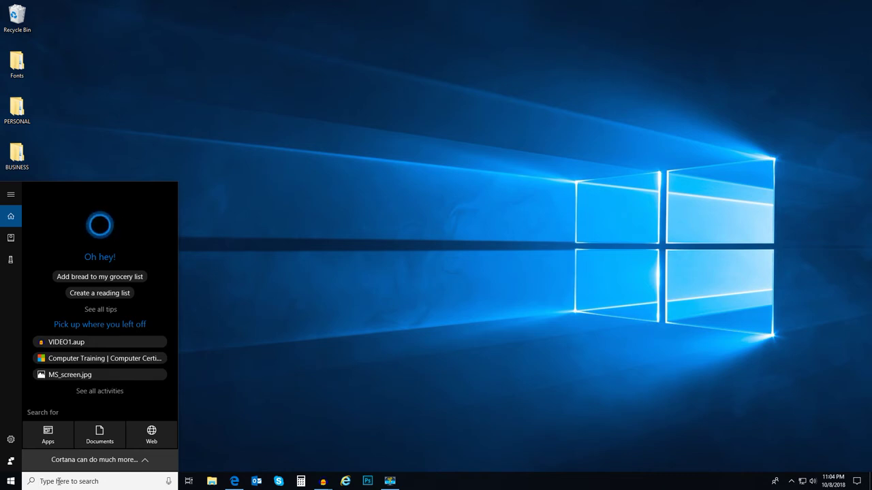
text(Shetland)
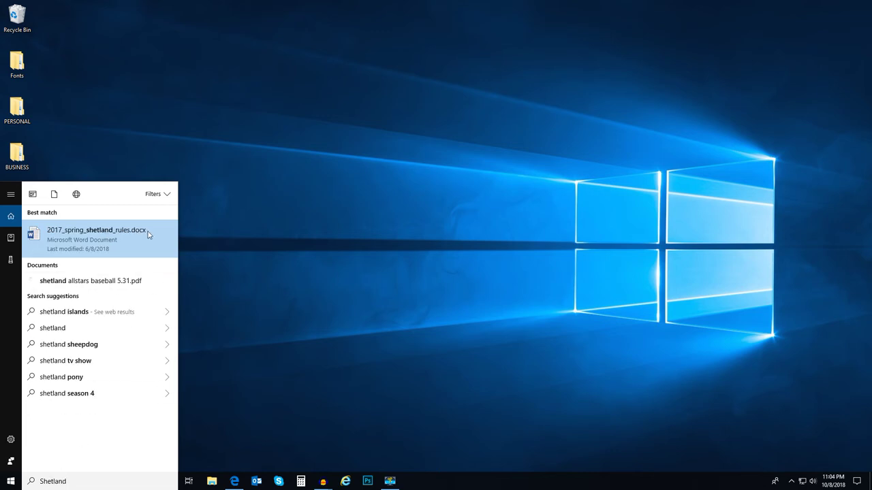
click(201, 240)
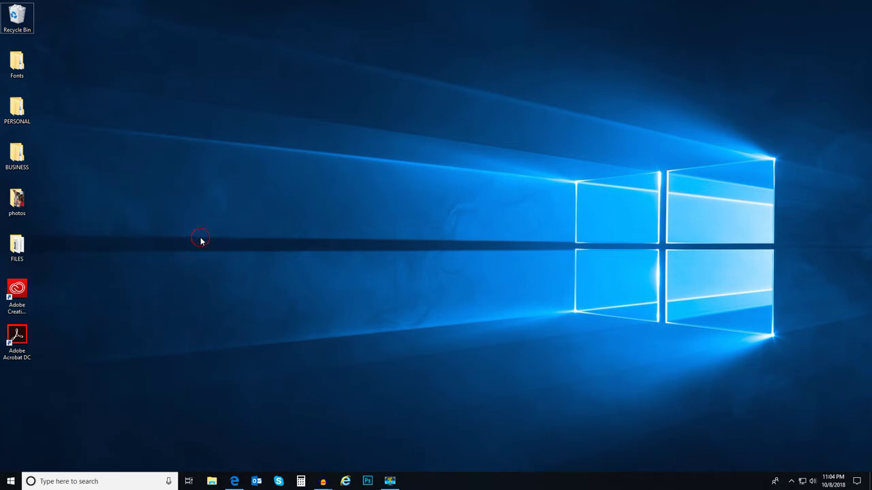
Start and cancel a Cortana voice query, select the Edge taskbar icon, and reopen search
click(169, 482)
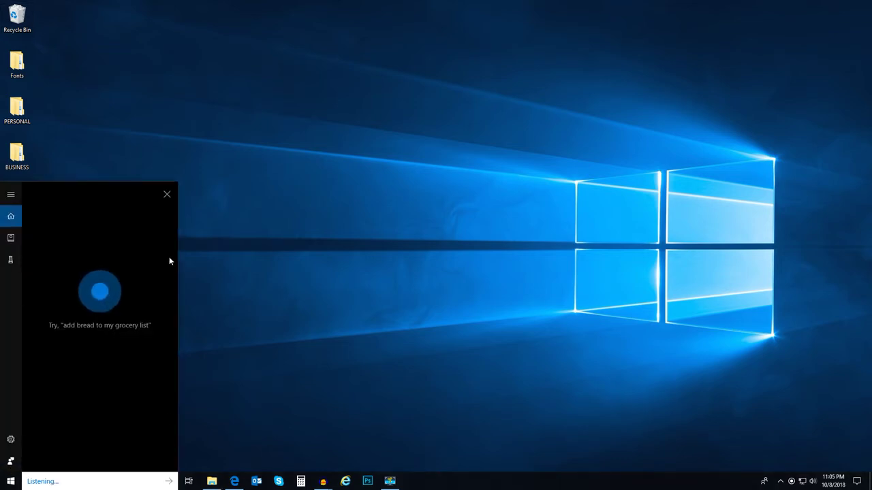
click(167, 194)
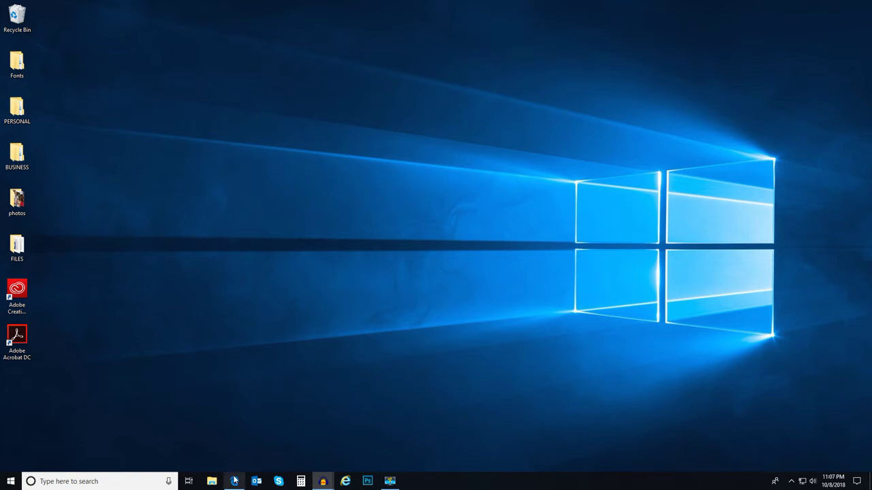
click(234, 485)
click(77, 484)
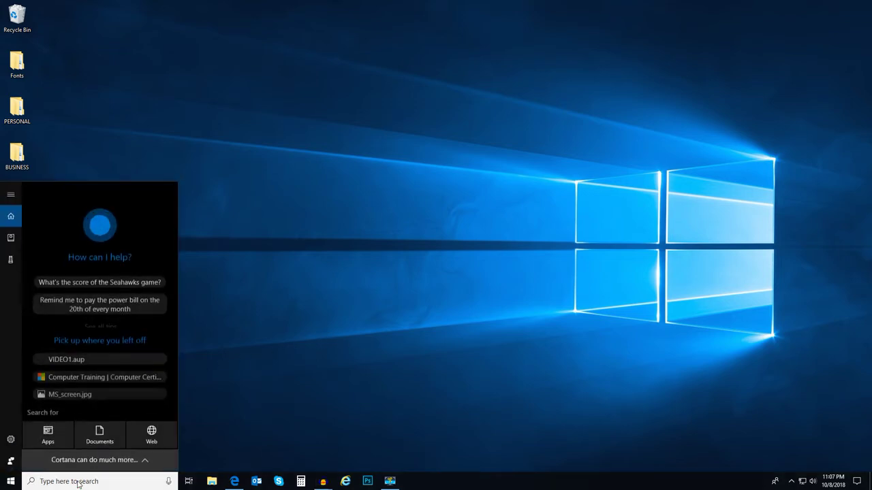
Search for 'Microsoft', pin Publisher to the taskbar, and close the search panel
click(79, 482)
text(Microsoft)
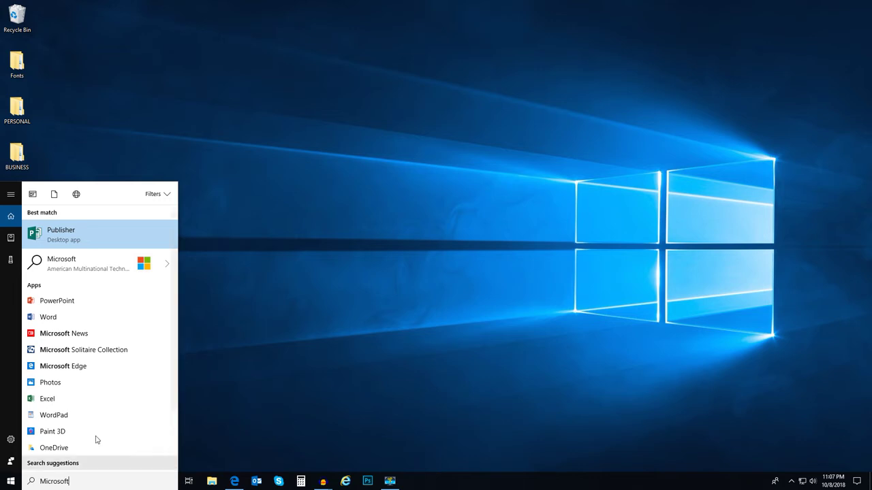
right_click(97, 227)
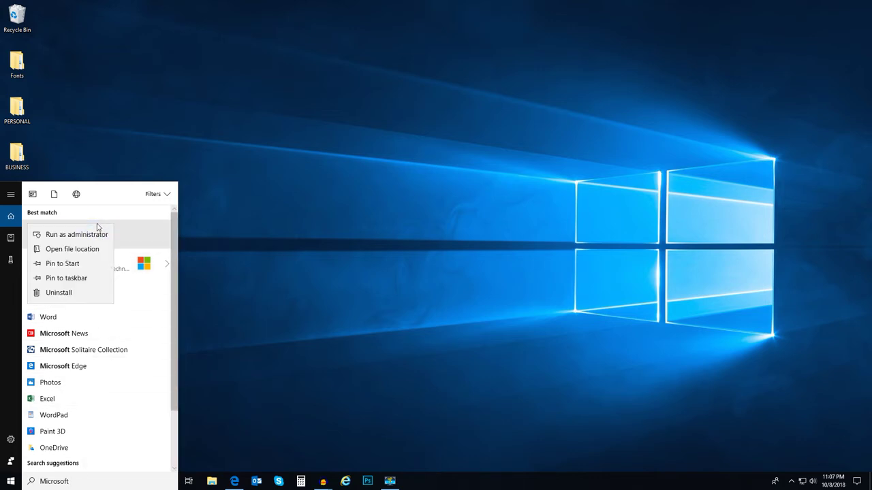
click(81, 280)
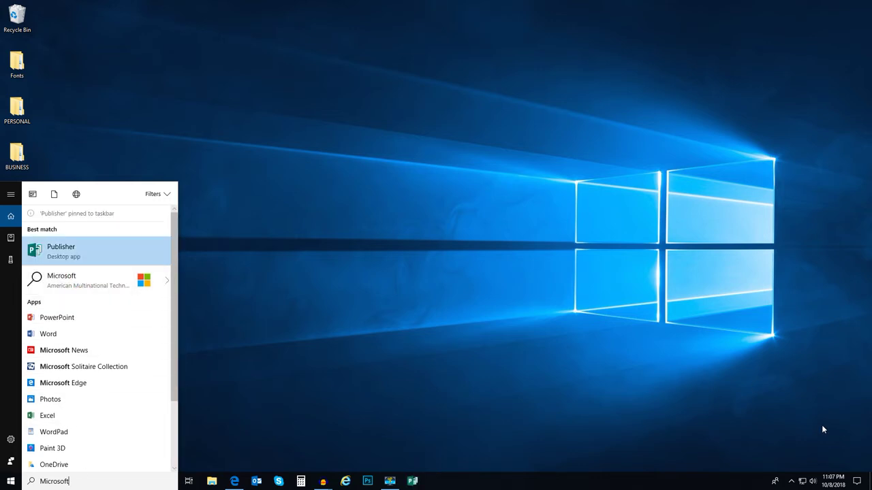
click(567, 349)
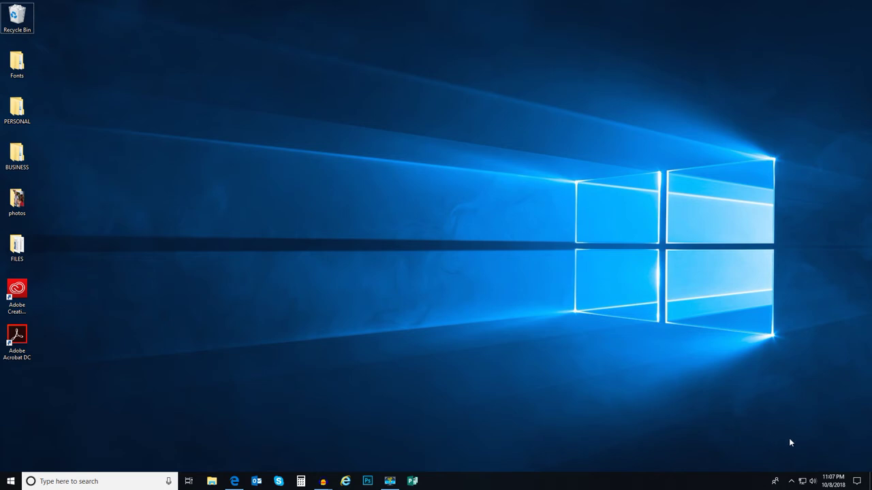
mouse_move(837, 482)
View the calendar and volume flyouts in turn, then show the available Wi-Fi networks
click(835, 482)
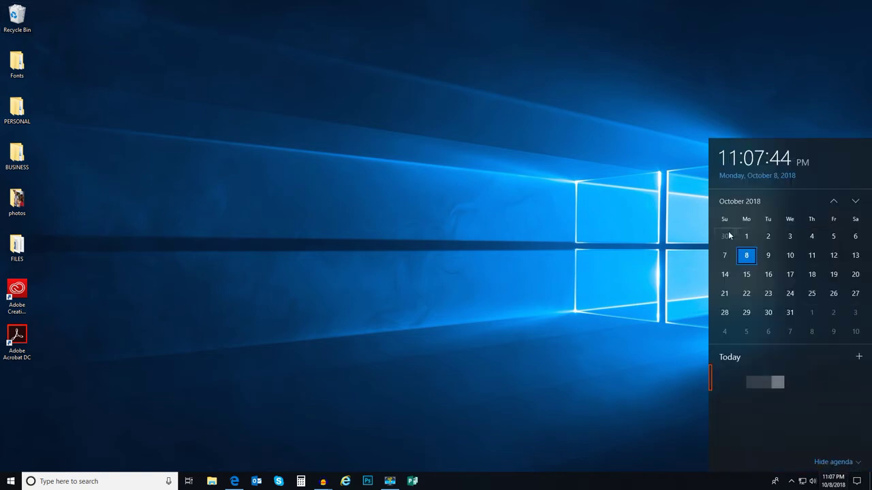
click(656, 355)
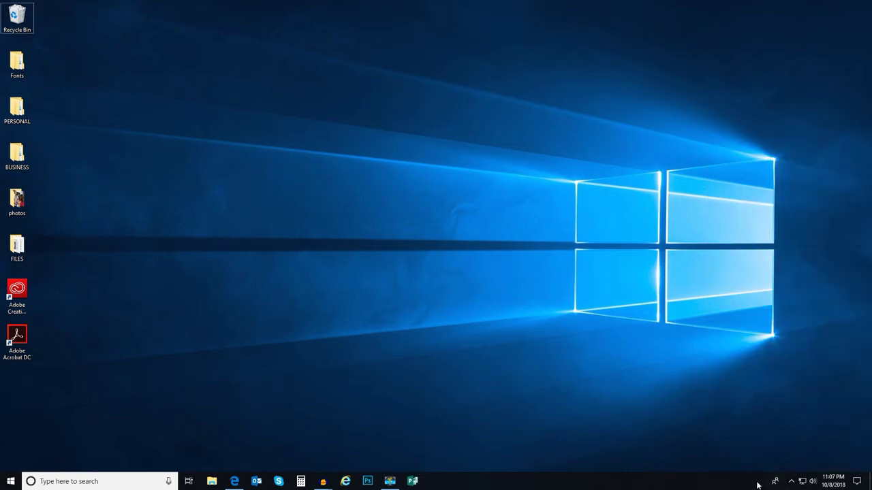
click(813, 482)
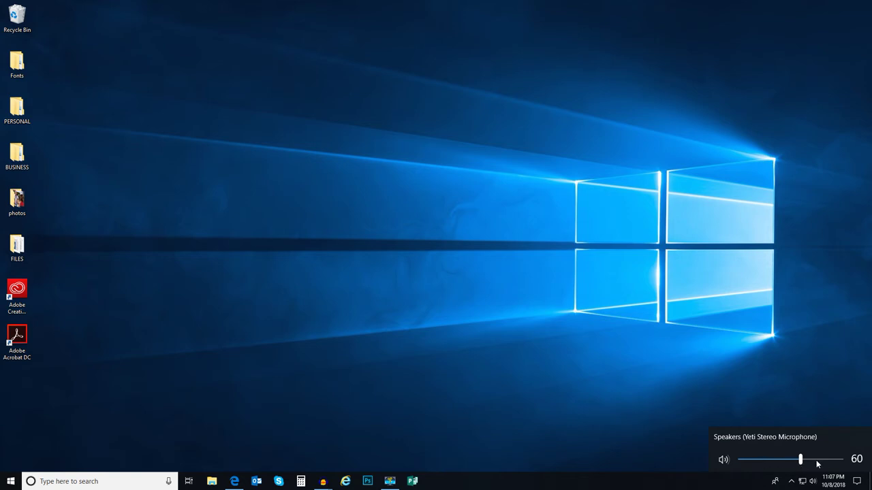
click(789, 410)
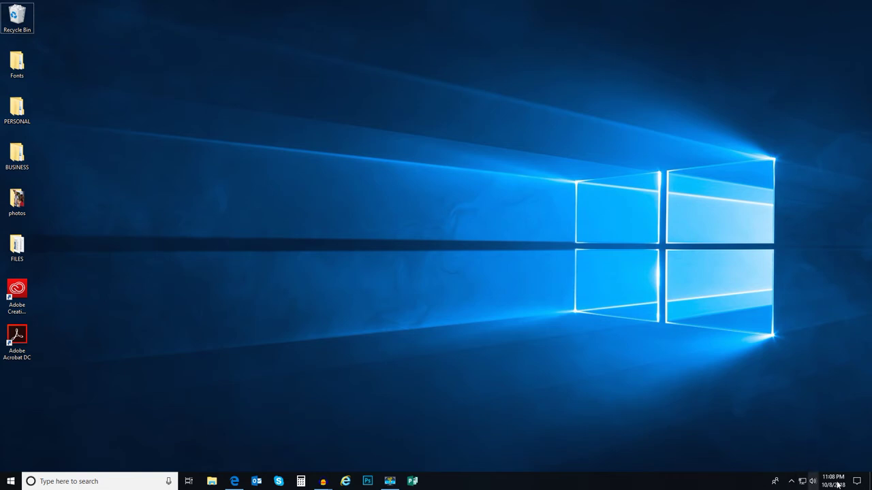
click(808, 484)
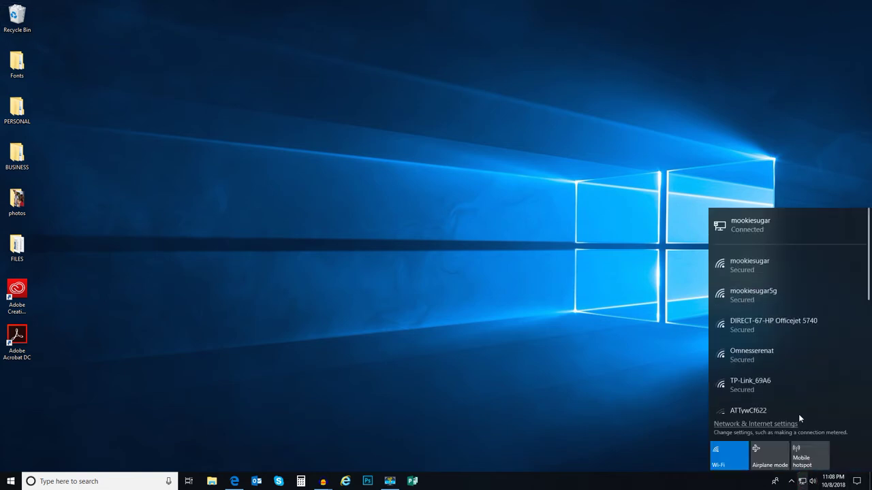
Dismiss the network menu, toggle Action Center open and closed, then reveal hidden tray icons
right_click(804, 482)
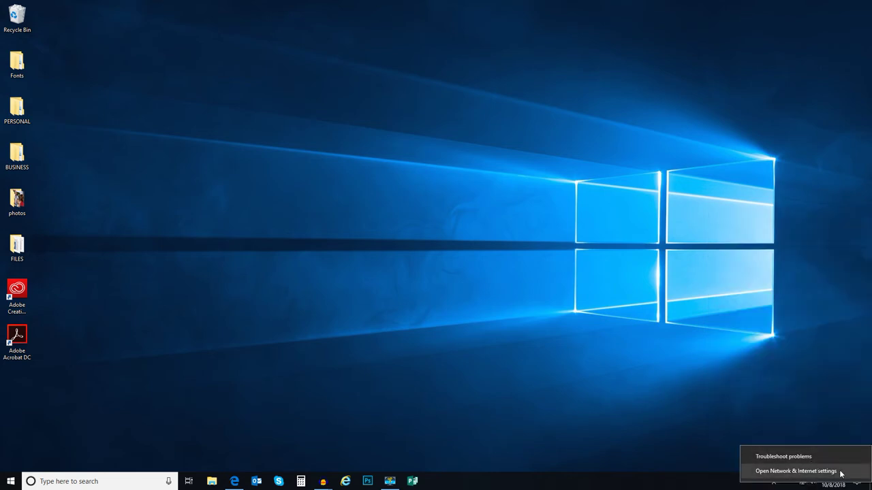
click(821, 431)
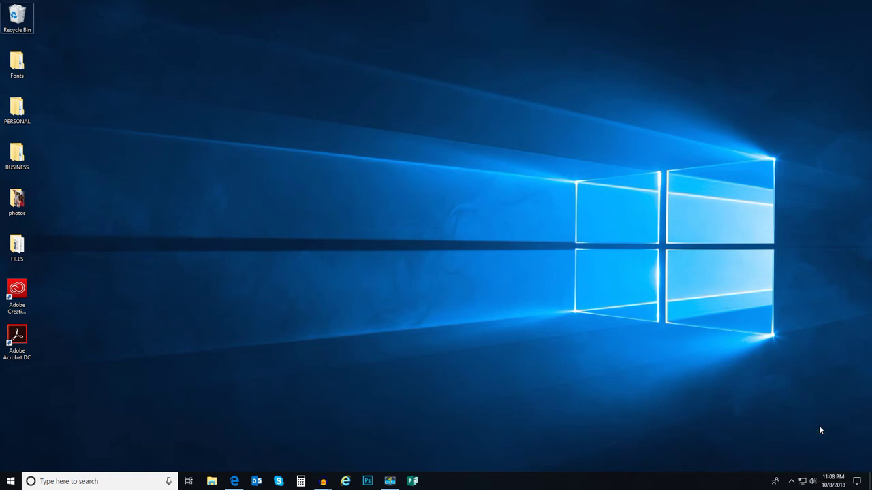
click(857, 481)
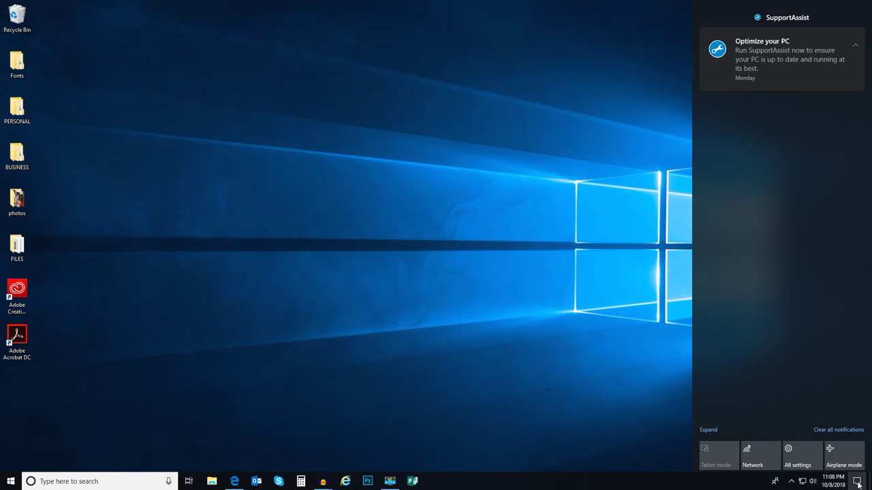
click(857, 481)
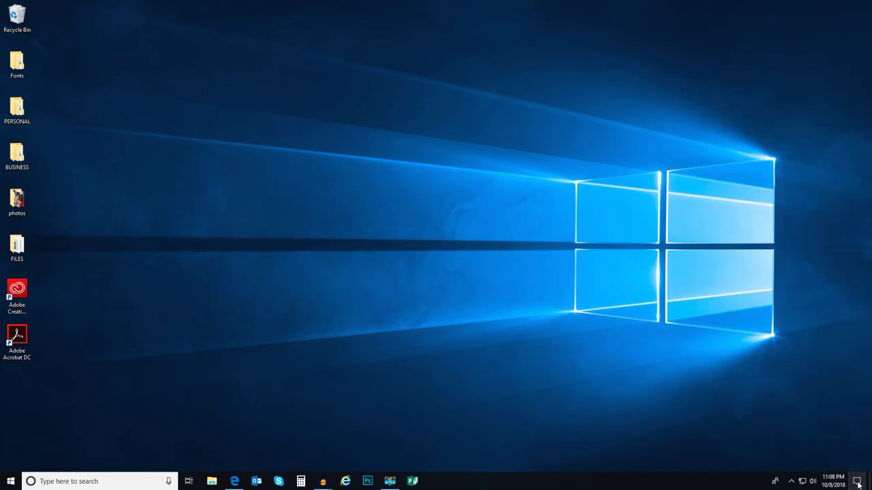
click(791, 481)
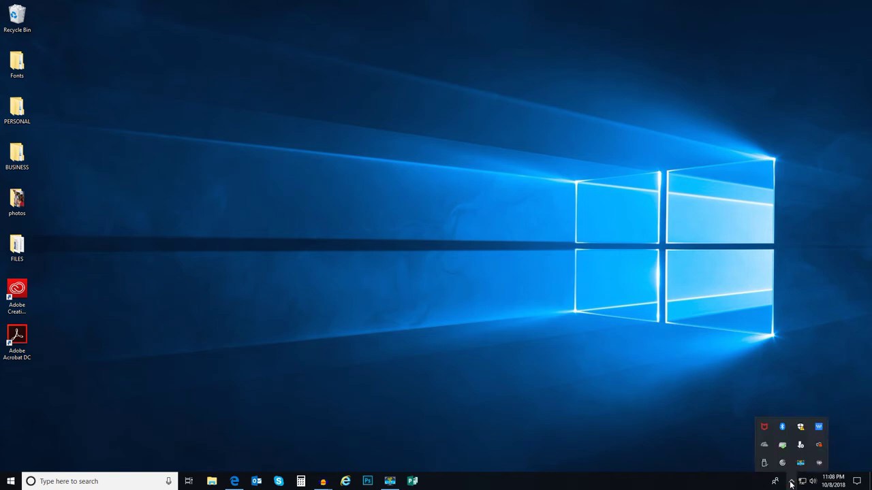
Dismiss the hidden-icons flyout and bring up the Start menu with its tiles
click(657, 435)
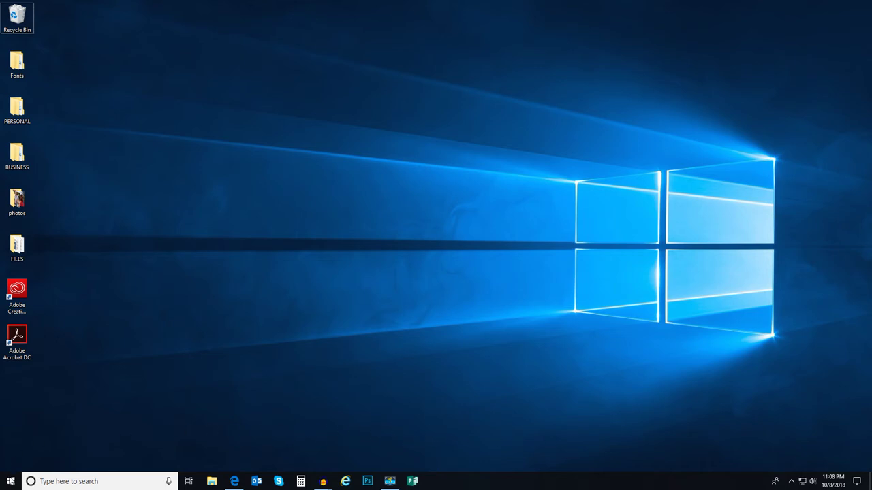
click(12, 485)
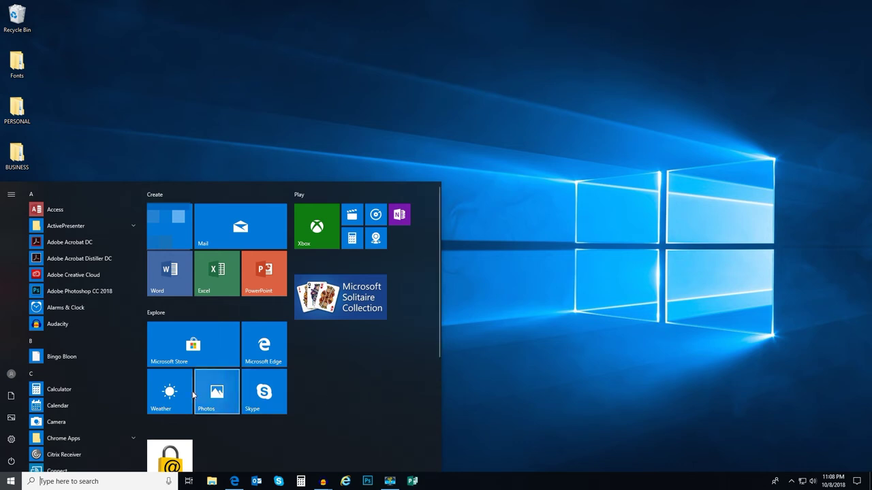
Move the Skype tile into a new group below Solitaire and resize Solitaire to Medium
drag(216, 393, 375, 351)
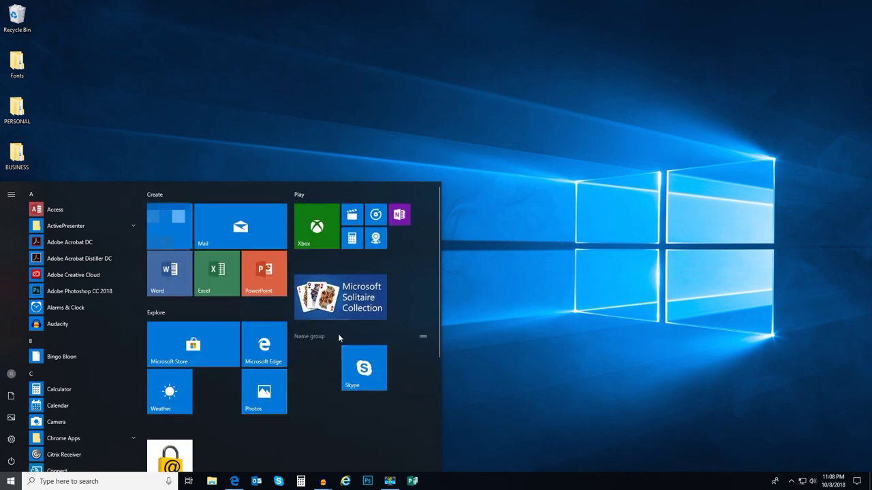
right_click(351, 307)
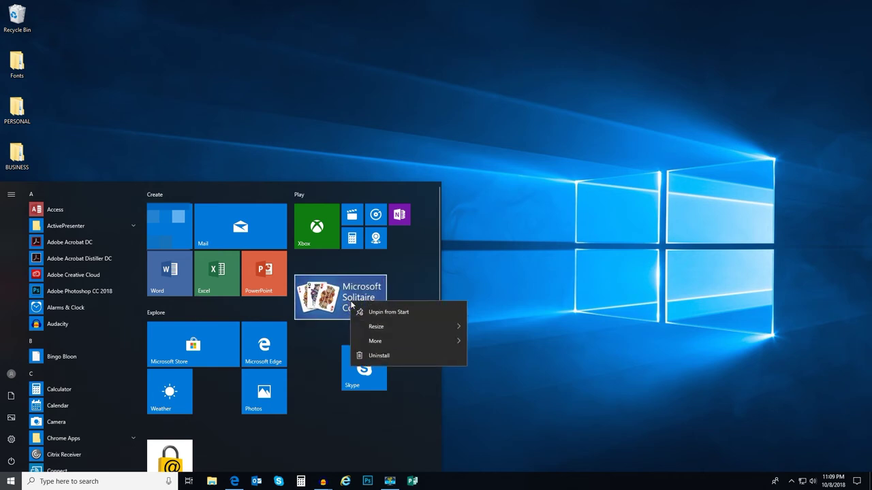
mouse_move(398, 327)
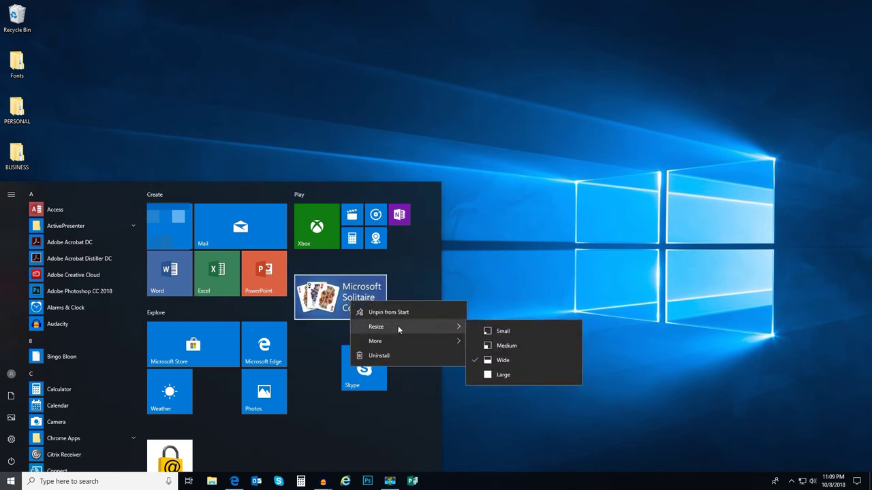
click(510, 346)
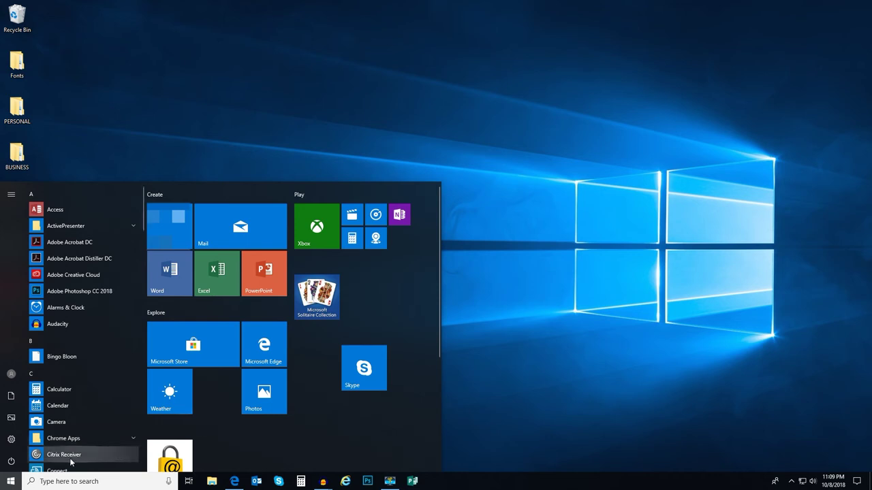
click(10, 483)
View the account options (Lock, Sign out) from Start, dismiss them to the desktop, and reopen Start
click(11, 484)
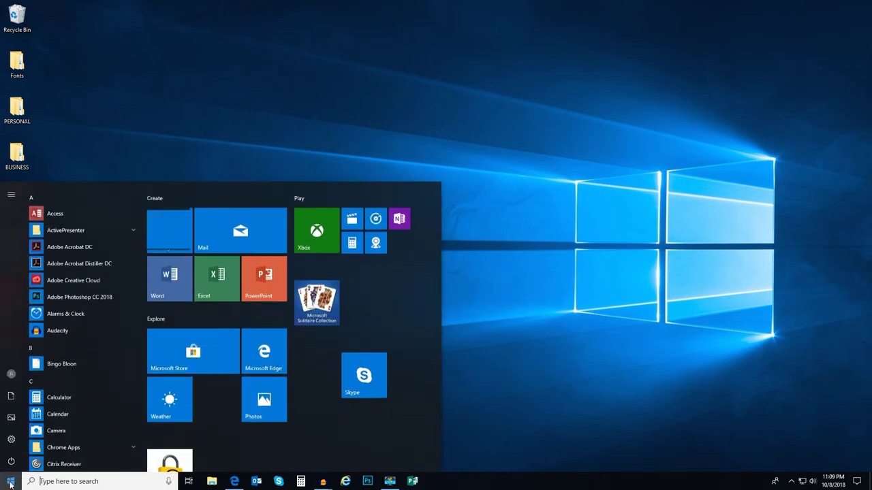
click(10, 374)
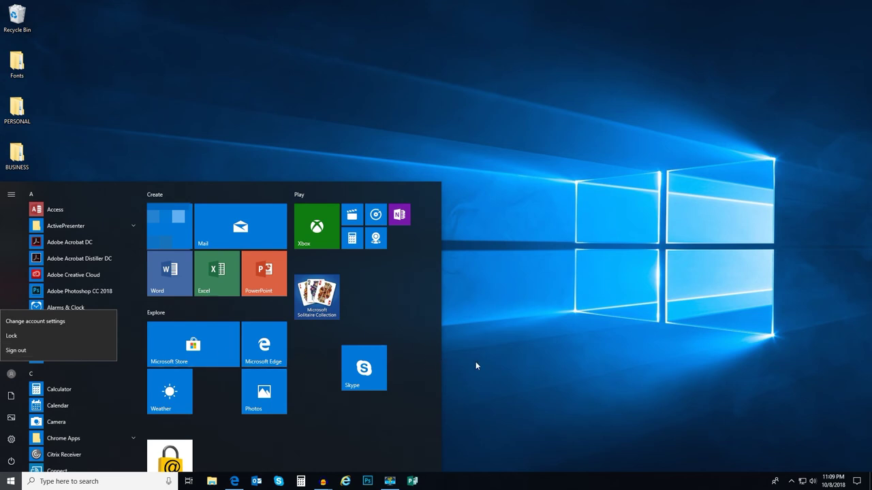
click(496, 371)
click(496, 371)
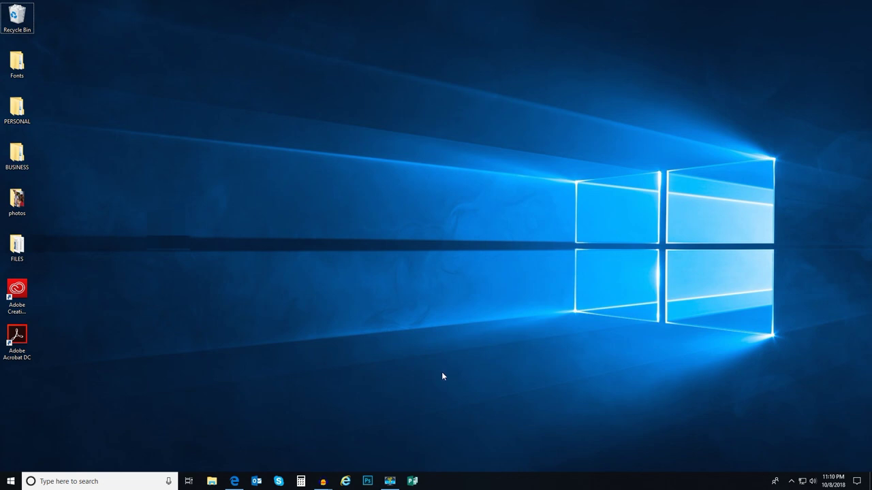
click(10, 485)
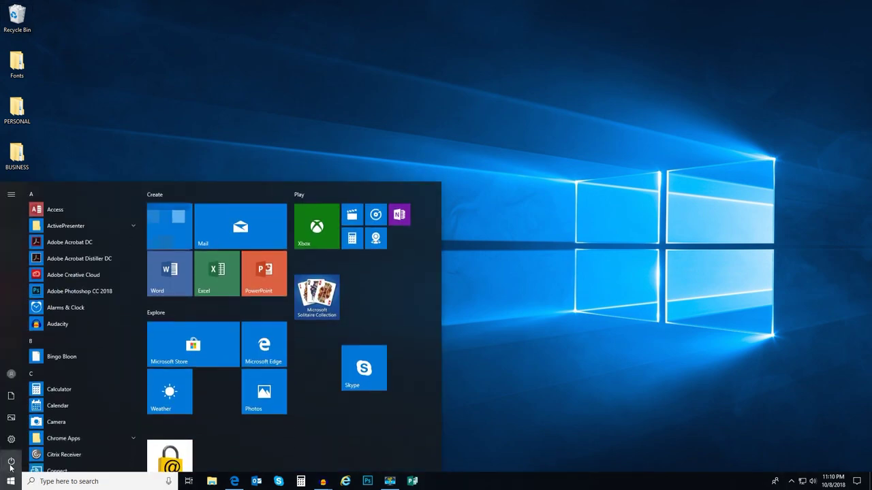
View the Sleep, Shut down and Restart power options, dismiss them, and reopen Start
click(11, 462)
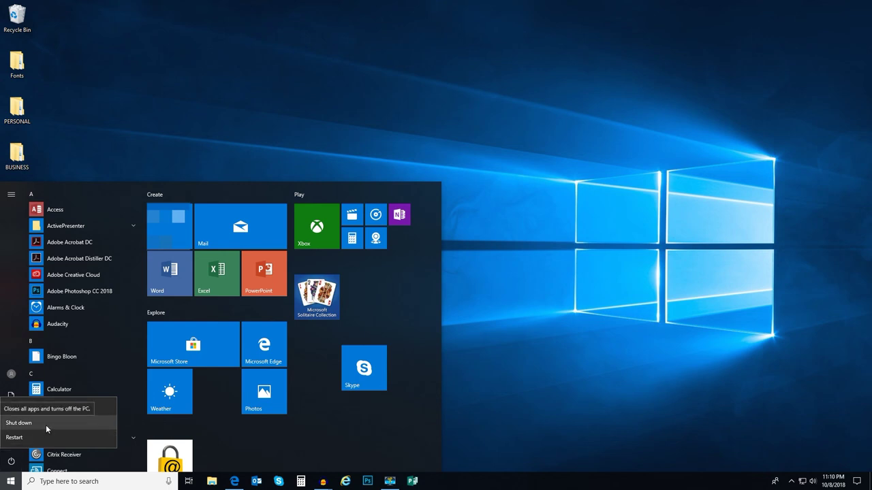
click(512, 412)
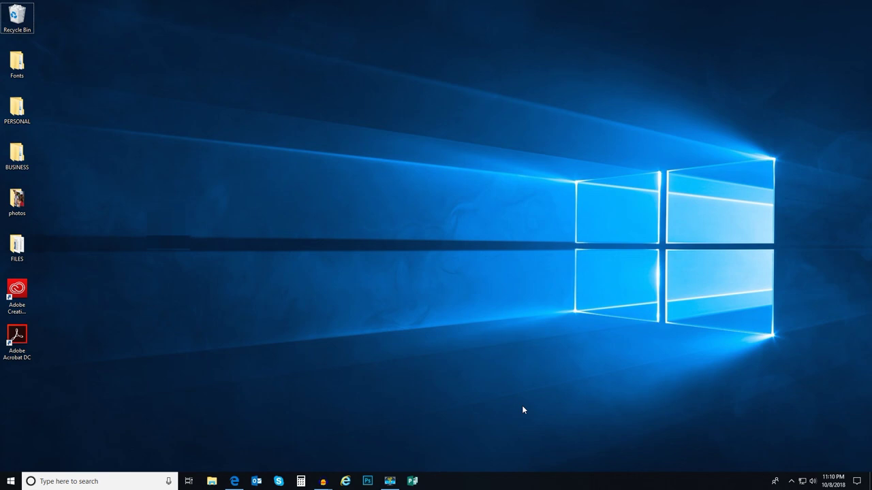
click(11, 480)
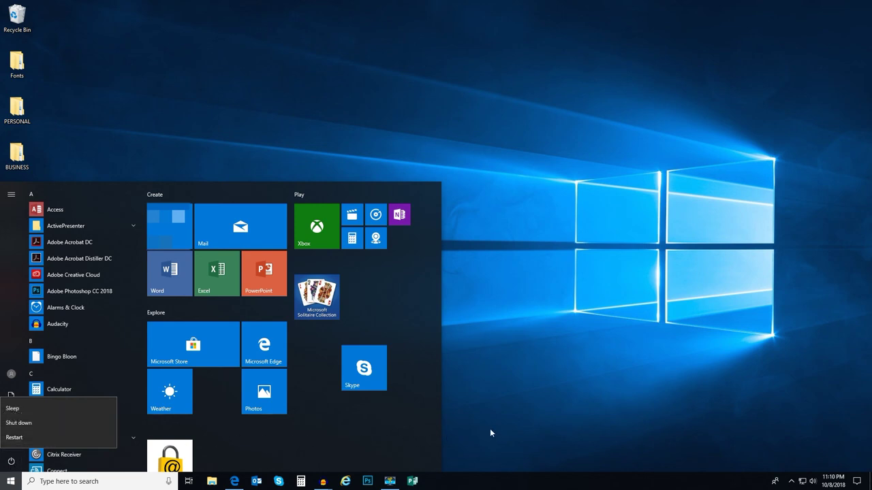
click(385, 435)
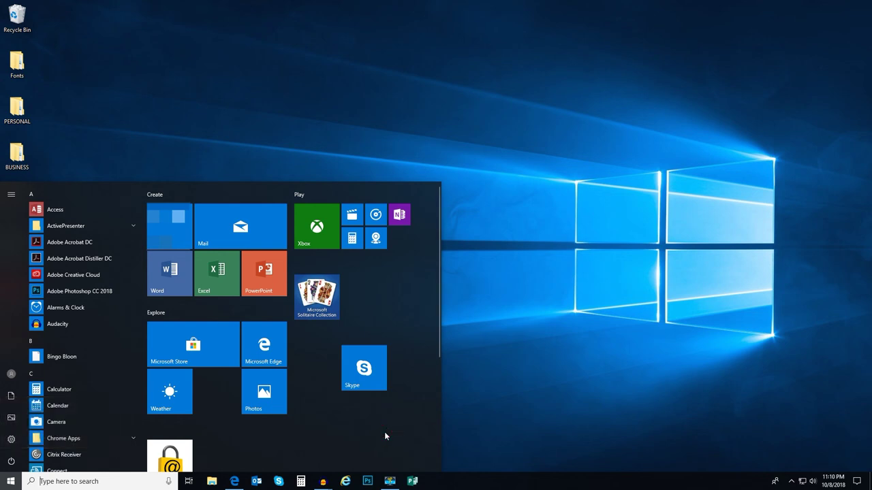